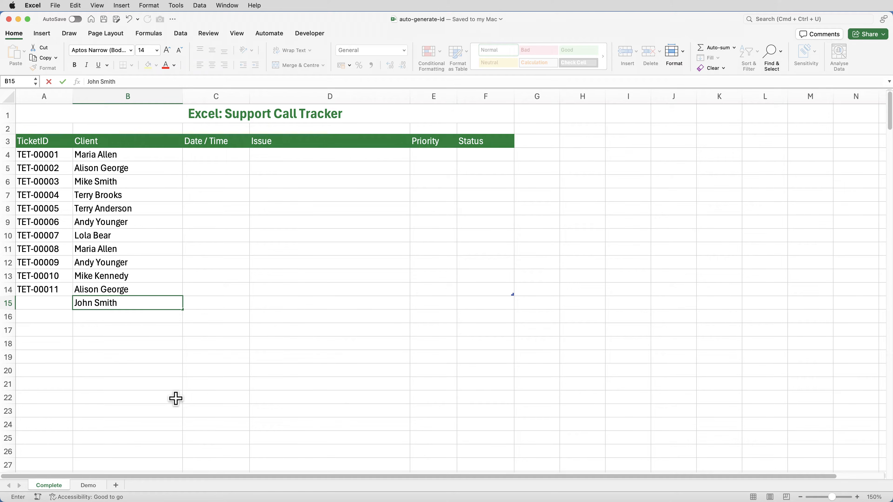
Step: Commit the client's full name in cell B15 of the Complete sheet
key("Return")
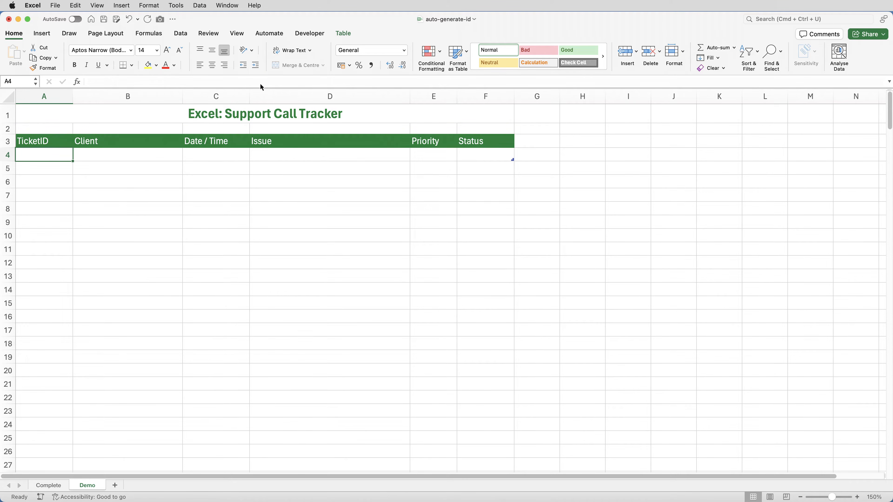
Step: Enter the formula =ROW() in the first TicketID cell, A4, of the Demo sheet's SupportCalls table
left_click(352, 34)
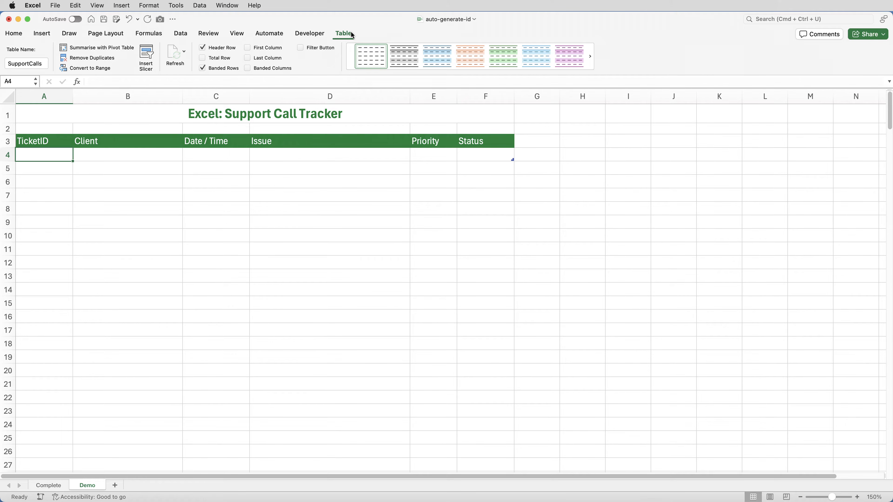
type("=row()")
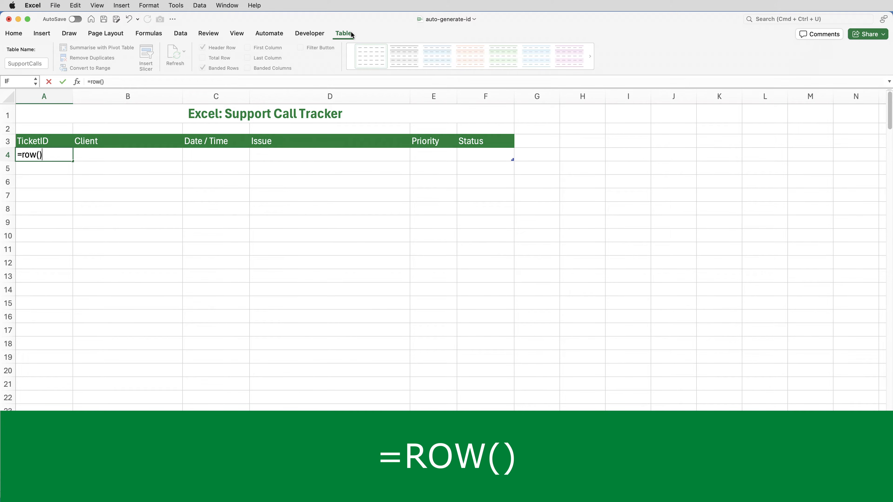
key("Return")
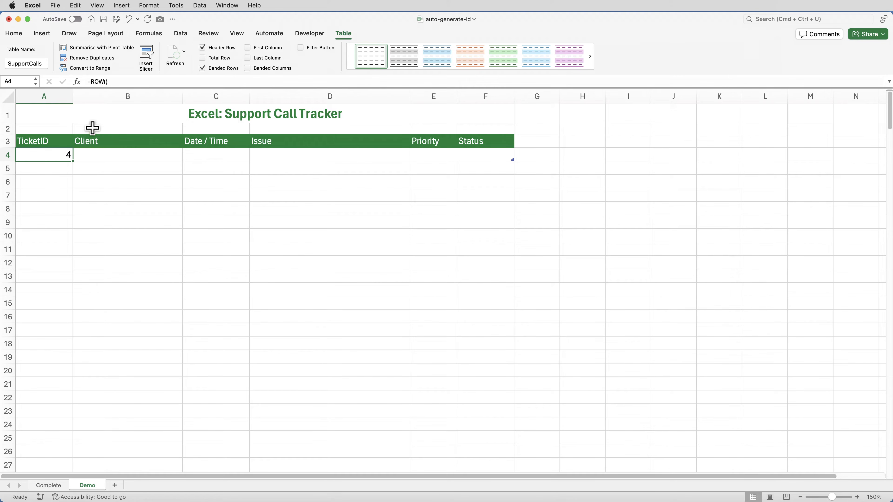
Step: Extend the formula in A4 to =ROW()-3 to offset the rows above the table data
double_click(67, 156)
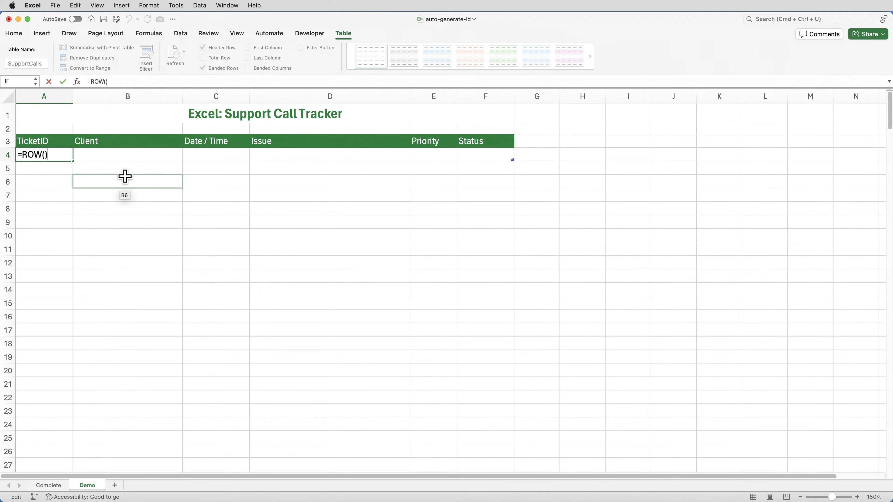
type("-3")
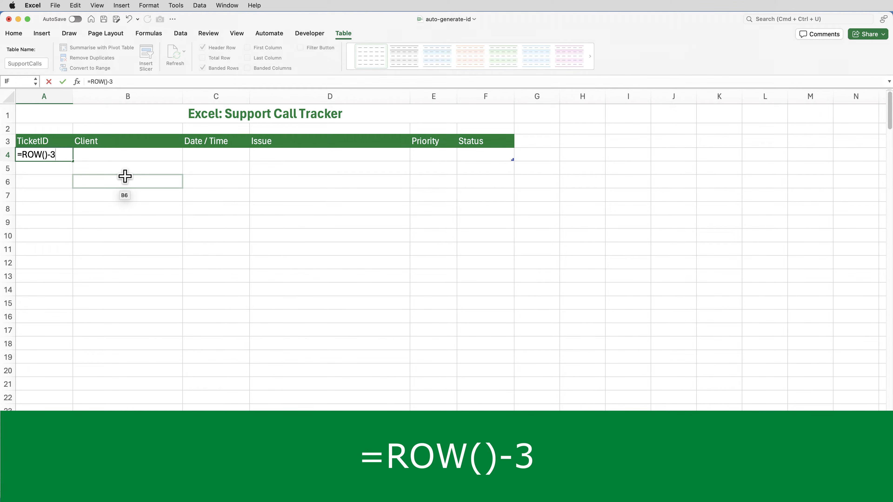
key("ctrl+Return")
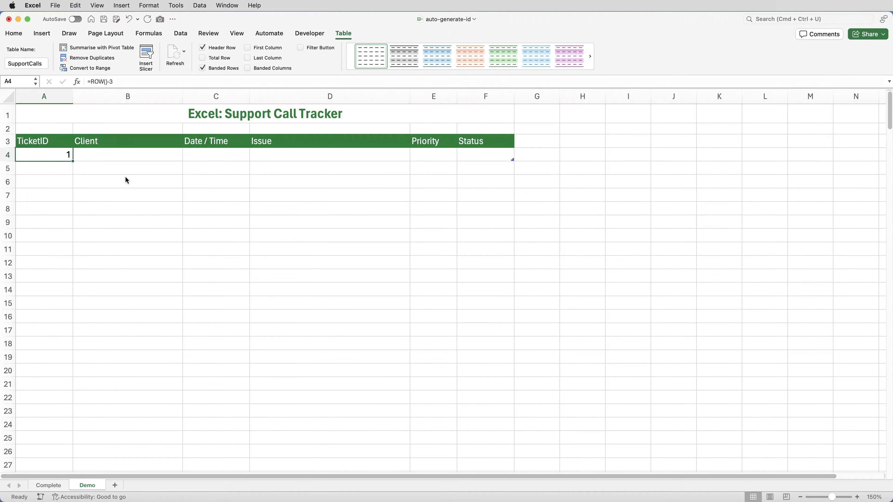
Step: Fill the TicketID formula from A4 down to A5, and undo the fill
left_click_drag(73, 161, 72, 175)
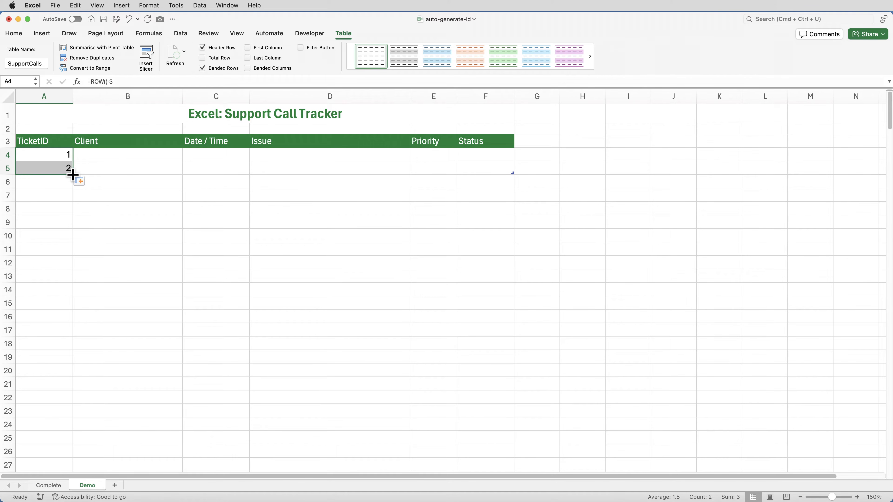
key("super+z")
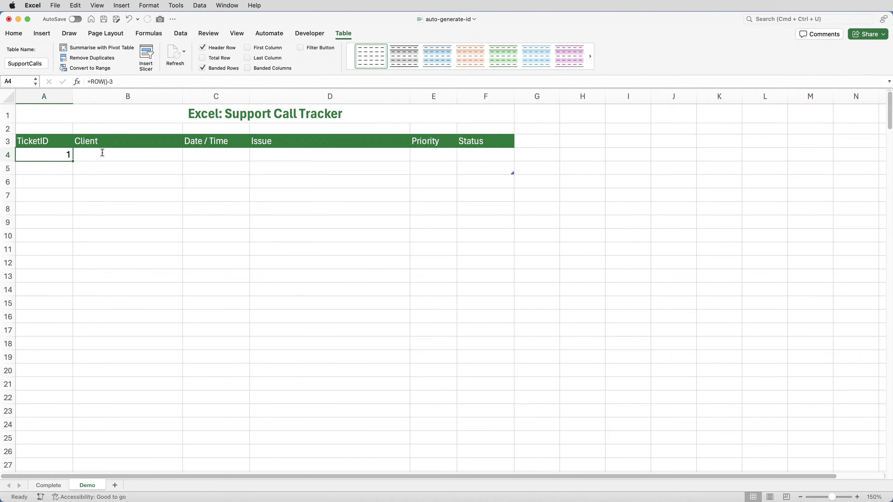
Step: Wrap the A4 formula in an IF test for an empty client cell: =IF(B4="","",ROW()-3)
double_click(53, 154)
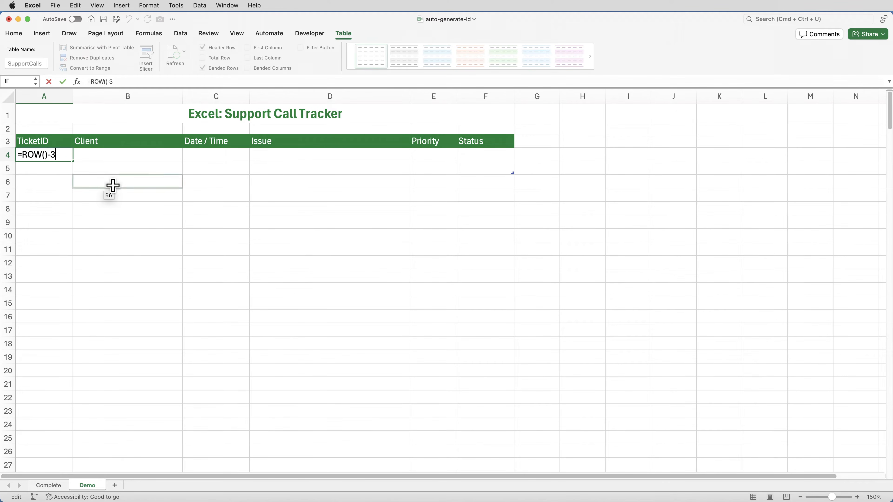
left_click(22, 155)
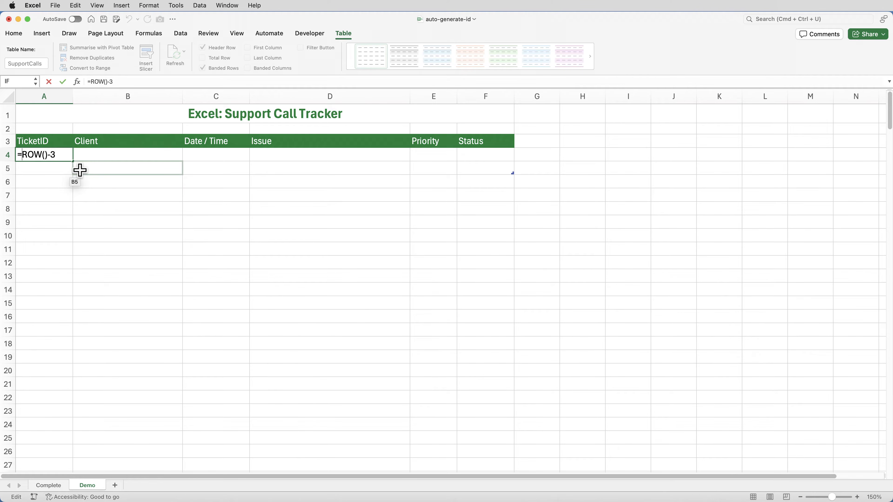
type("IF(")
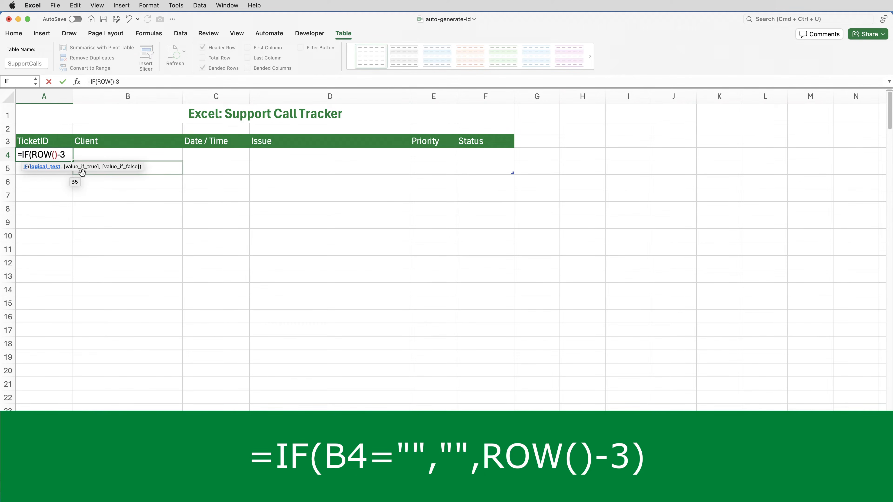
type("B4")
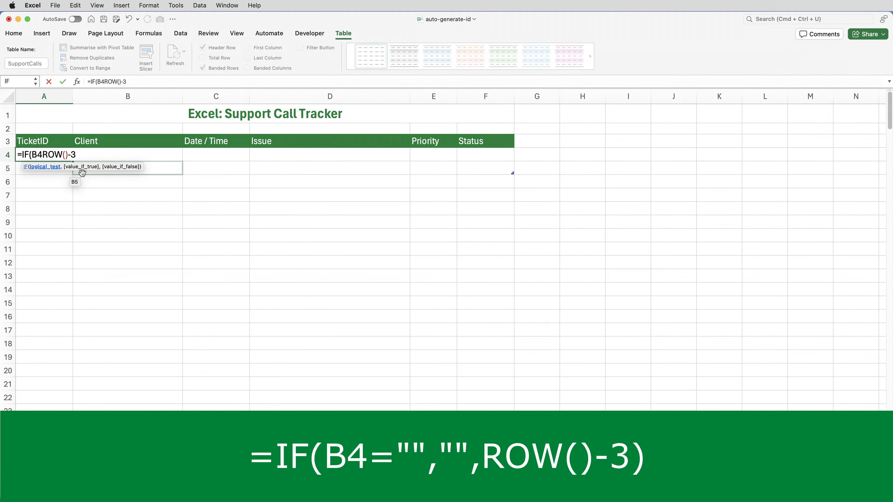
type("=\"\"")
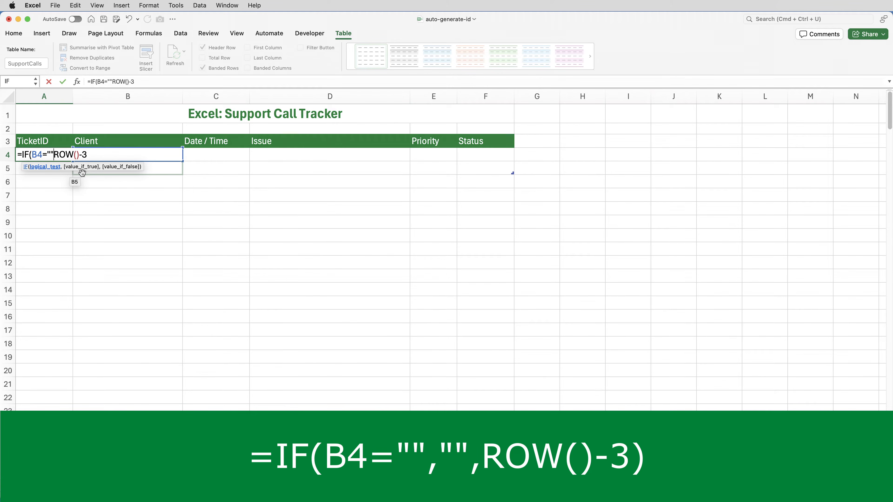
type(",\"\"")
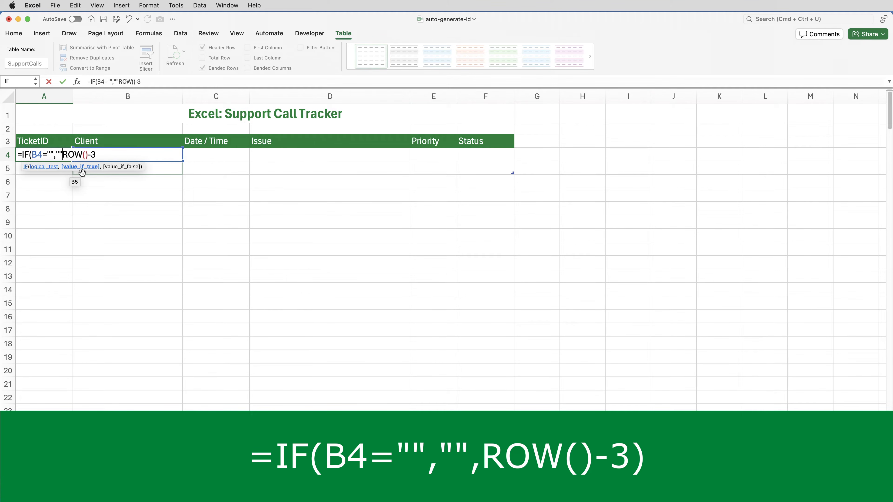
type(",")
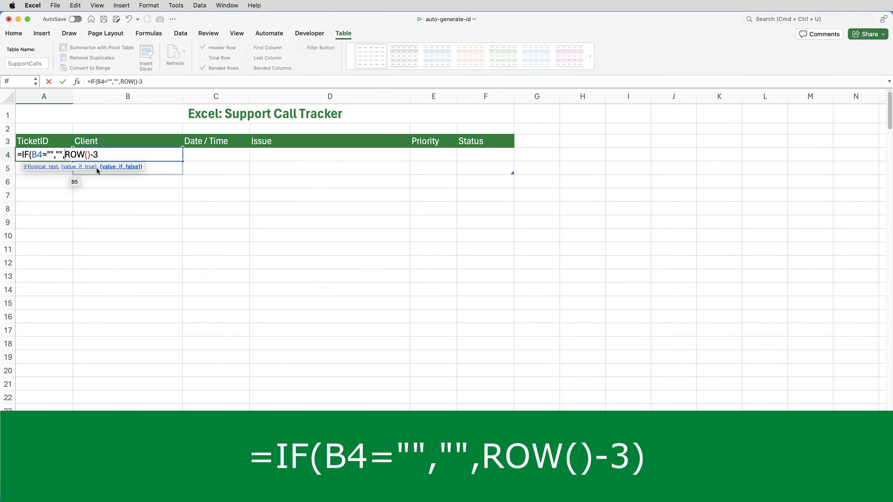
left_click(107, 152)
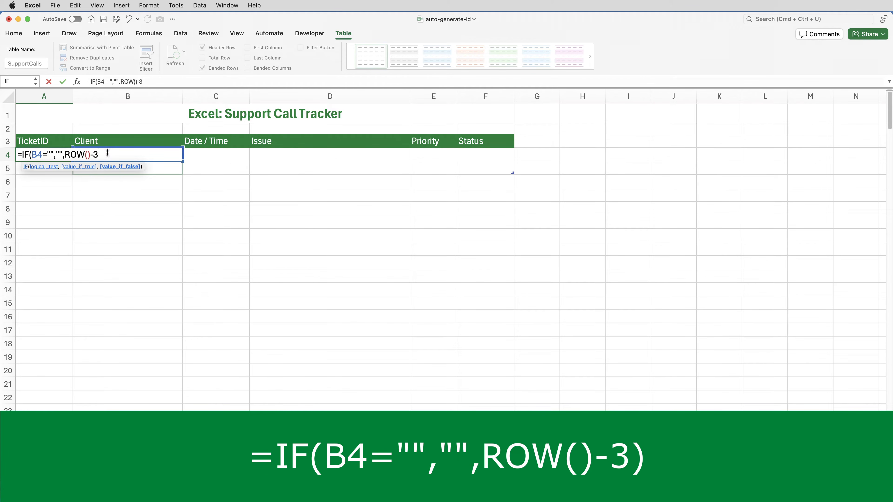
type(")")
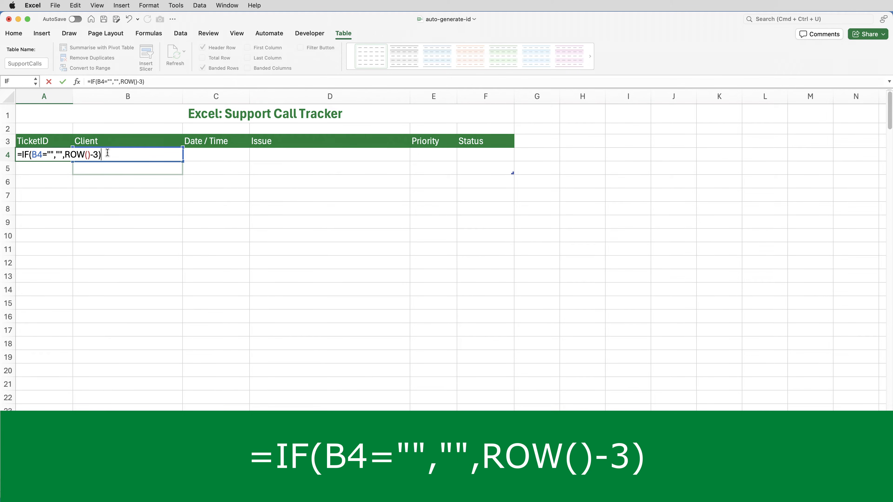
key("Return")
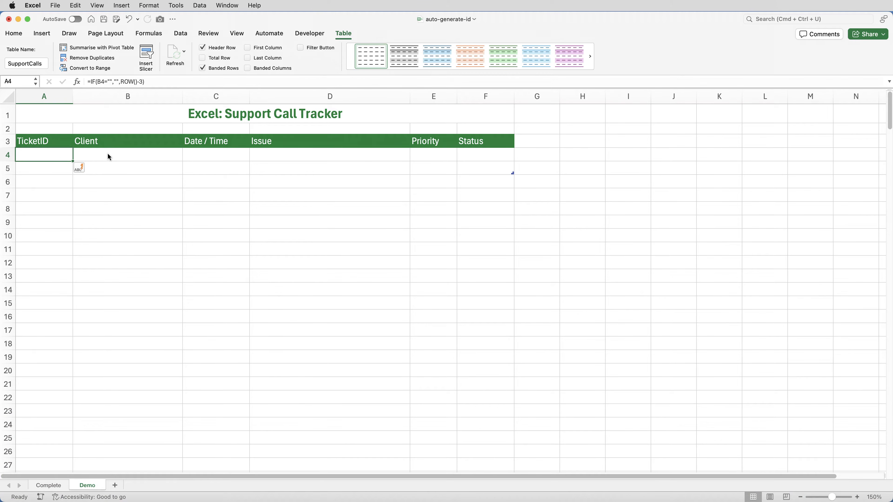
Step: Enter a client's full name in cell B4 of the Client column
left_click(108, 153)
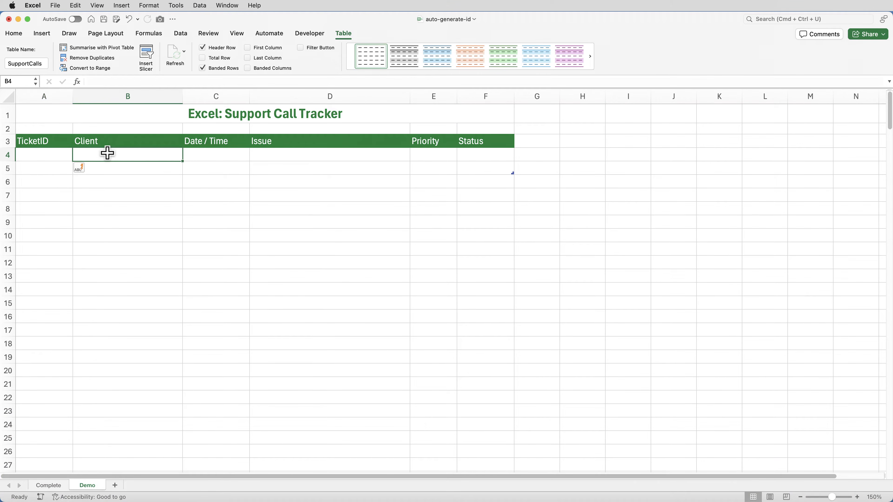
type("John Smith")
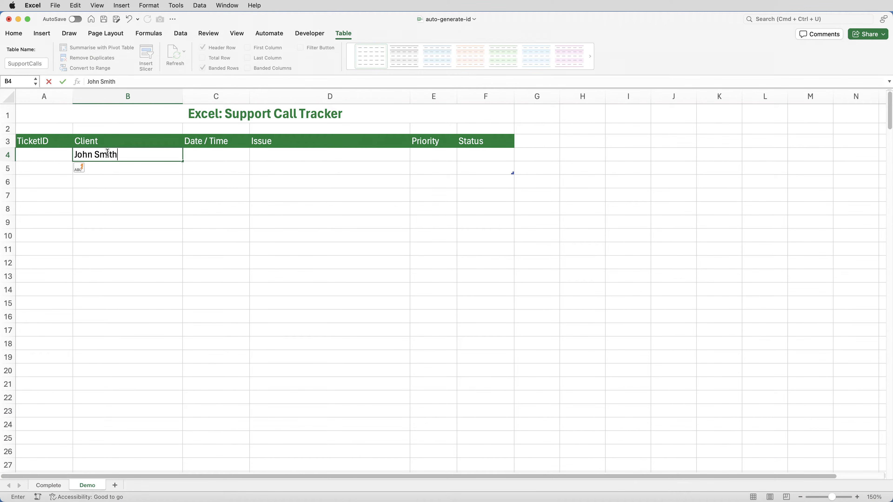
key("Return")
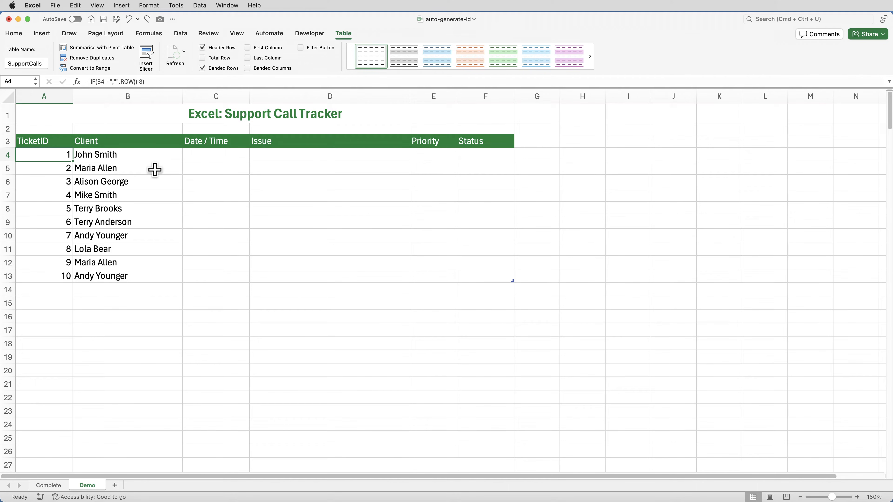
Step: Pad the ticket number in A4 to five digits with TEXT, making the formula =IF(B4="","",TEXT(ROW()-3,"00000"))
double_click(63, 155)
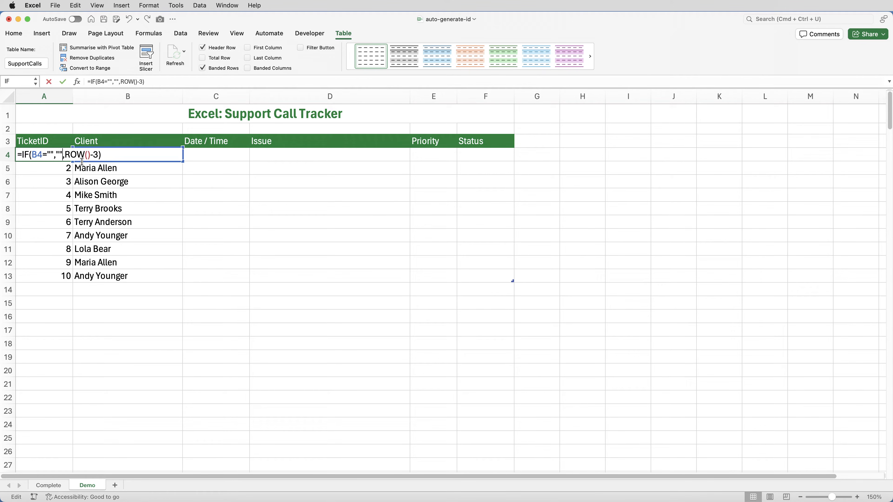
left_click(65, 155)
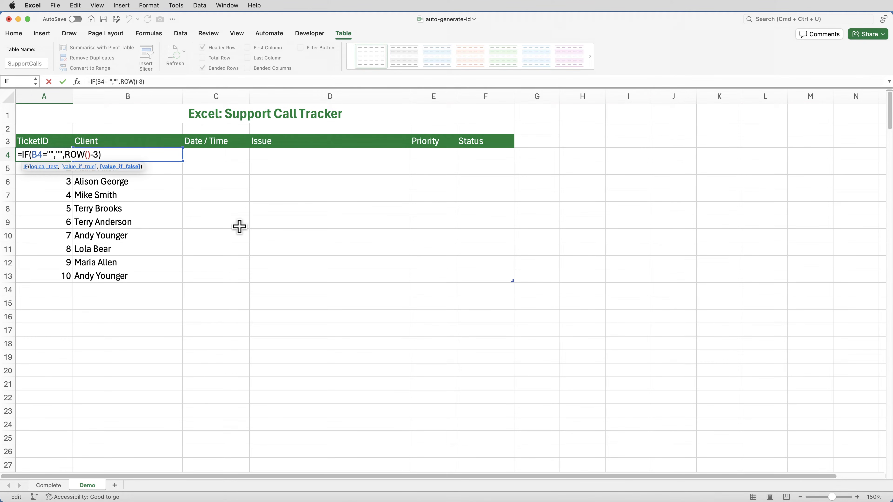
type("TEXT")
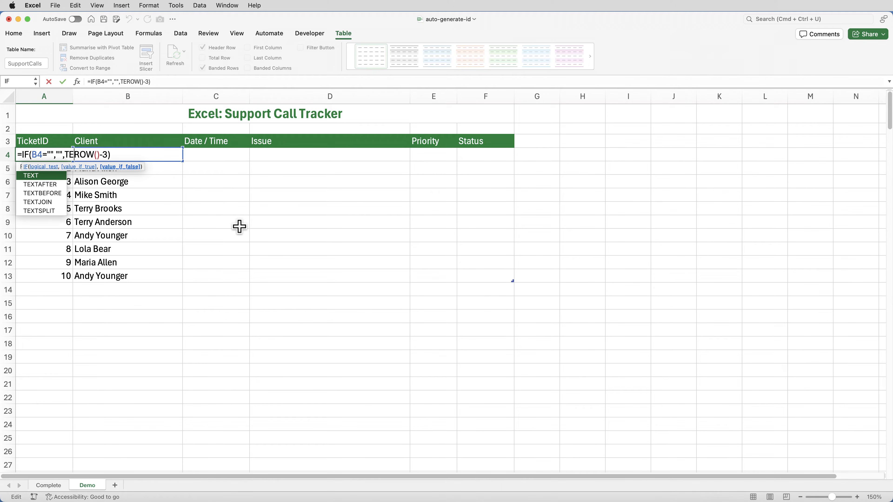
type("(")
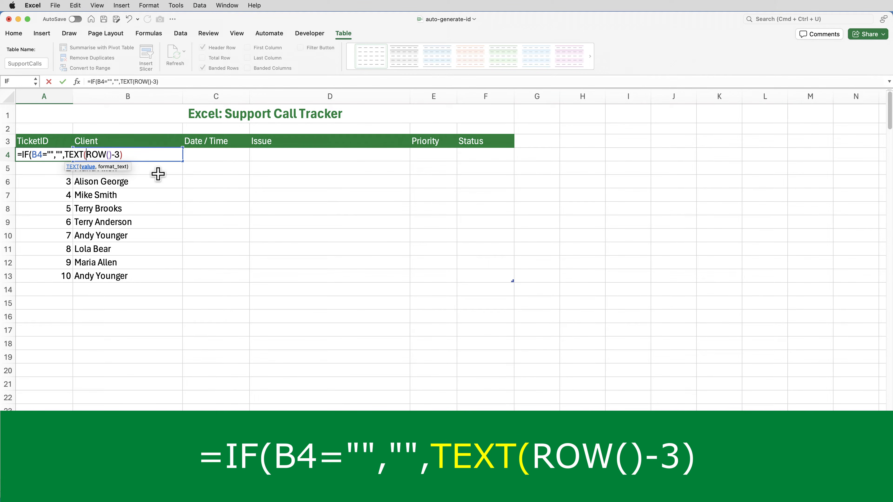
left_click(121, 155)
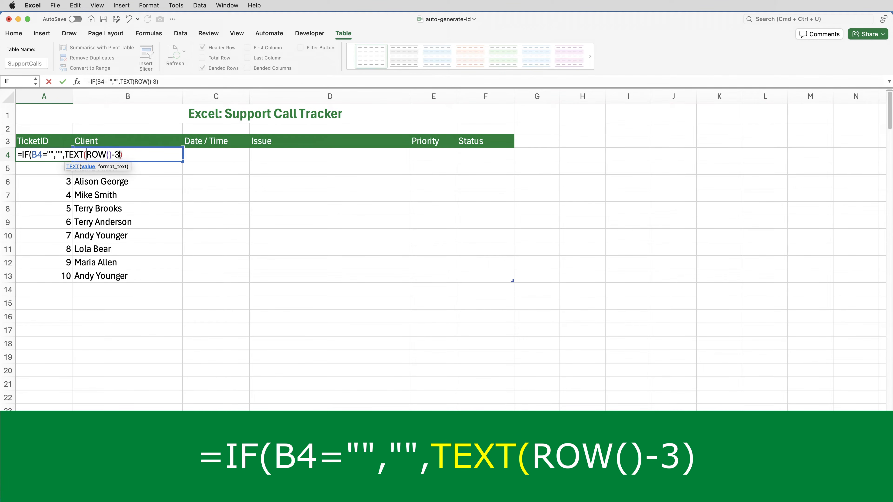
type(",")
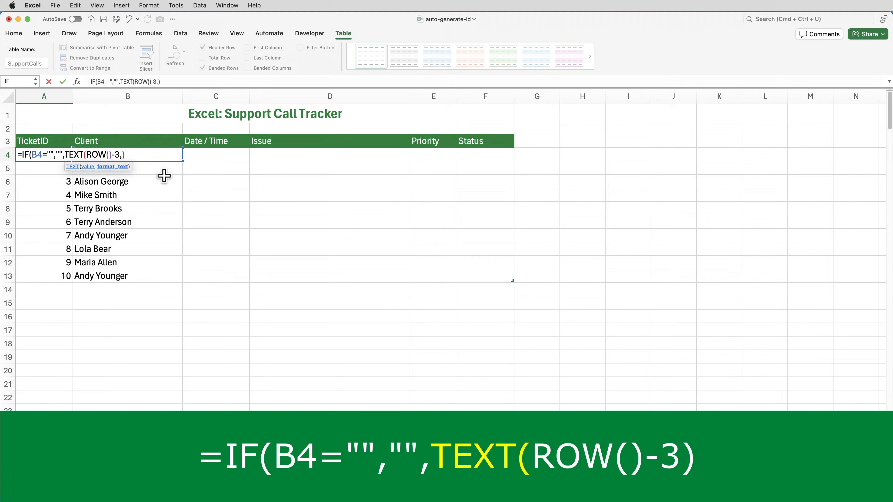
type("\"0000")
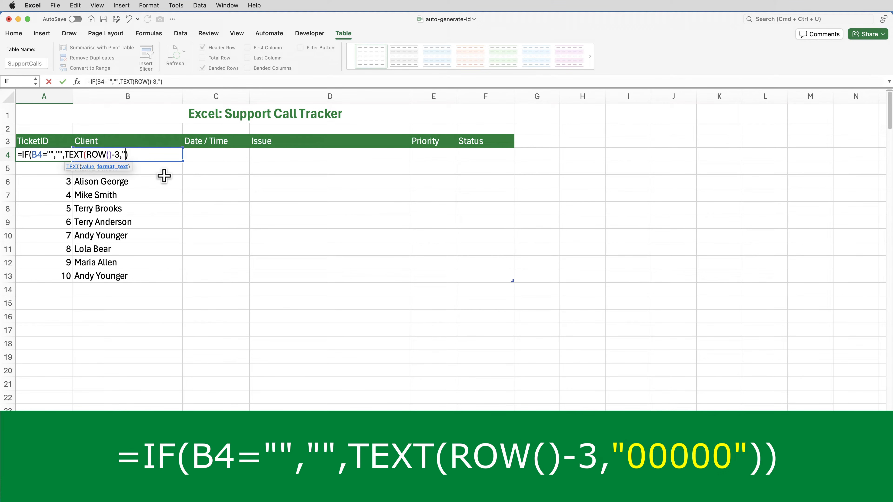
type("0\")")
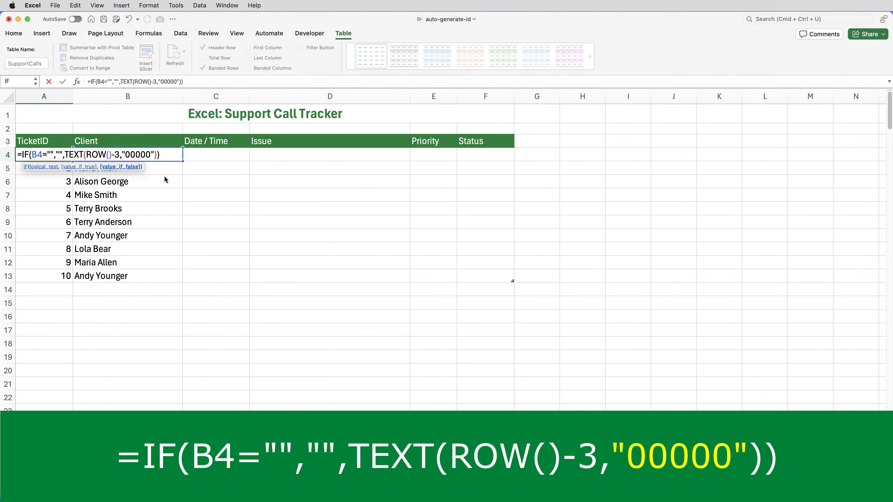
key("ctrl+Return")
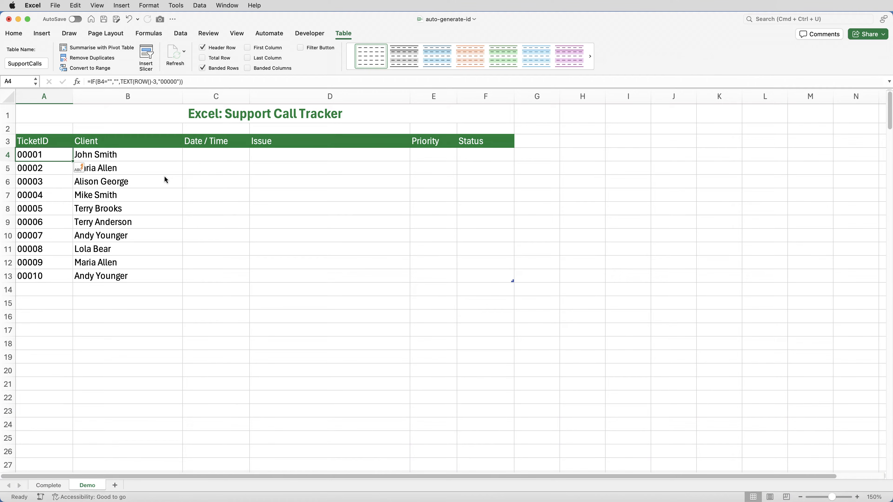
Step: Add a new table record by entering a client's full name in cell B14
left_click(134, 290)
type("Bob Jones")
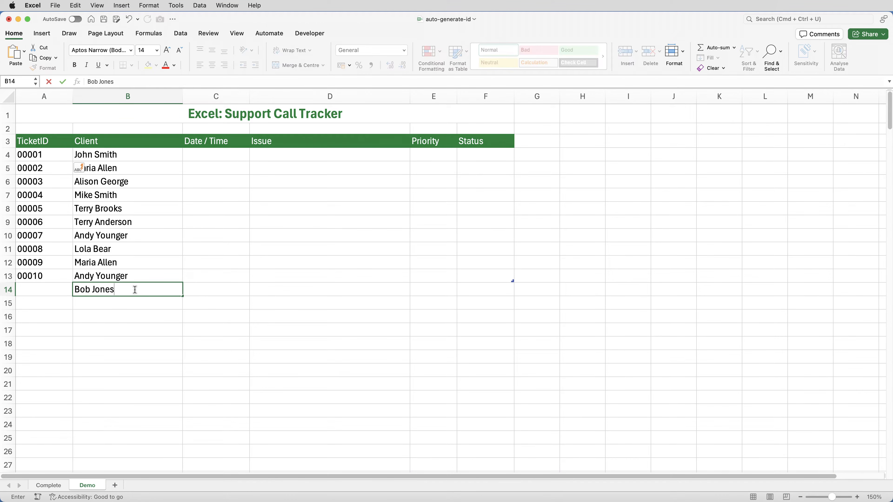
key("Return")
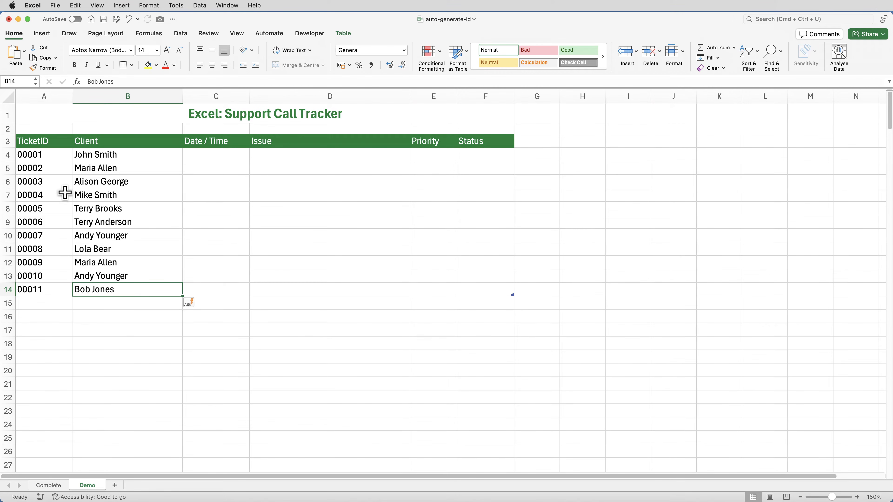
Step: Add the TET- prefix to the A4 formula: =IF(B4="","","TET-" & TEXT(ROW()-3,"00000"))
double_click(60, 155)
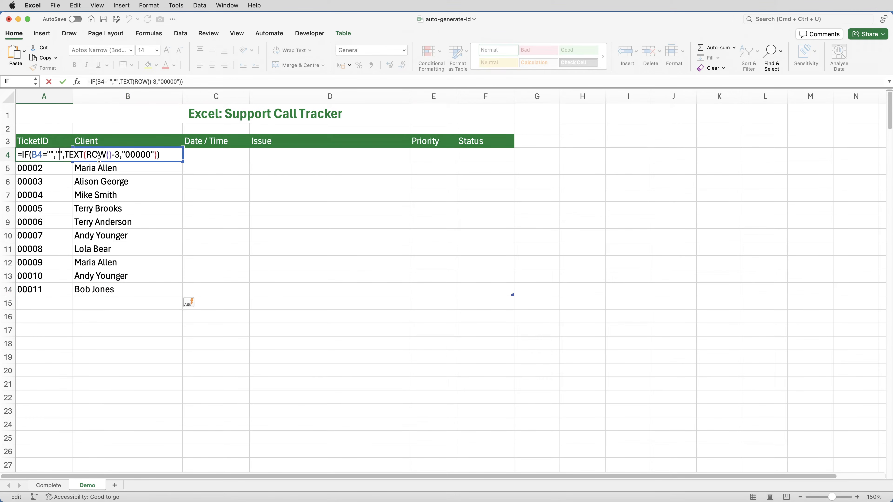
left_click(64, 155)
left_click(64, 154)
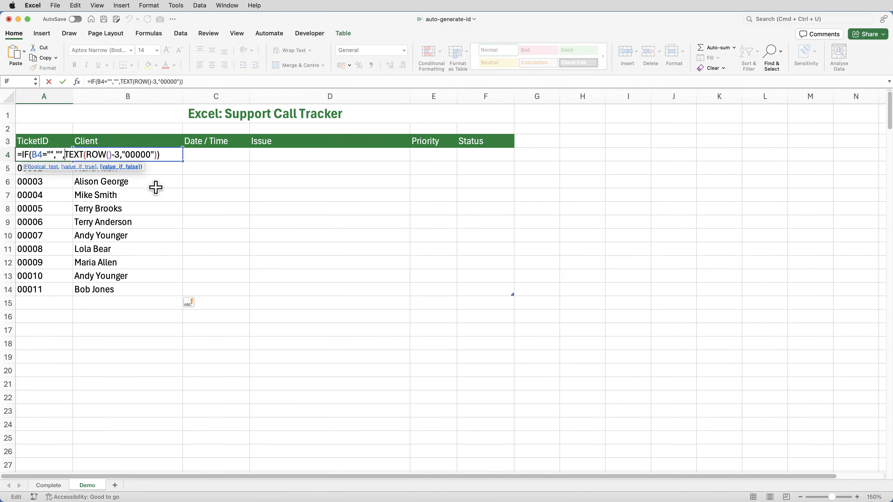
type("\"")
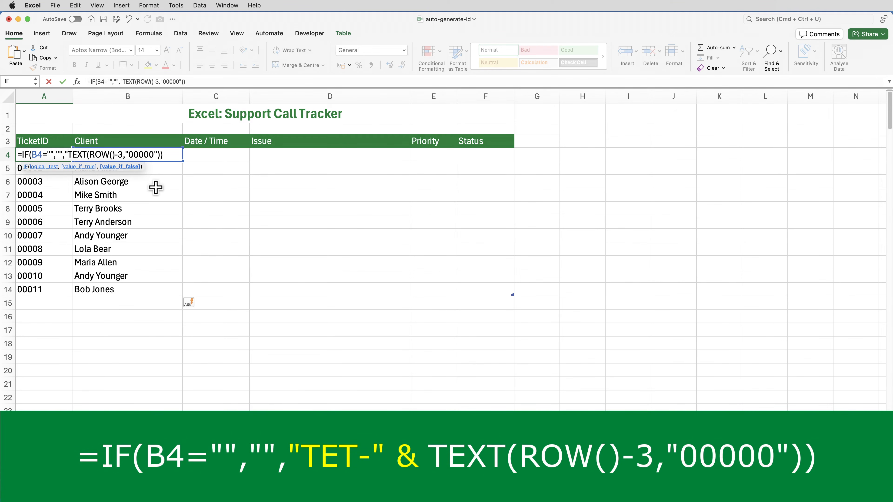
type("TET-\"")
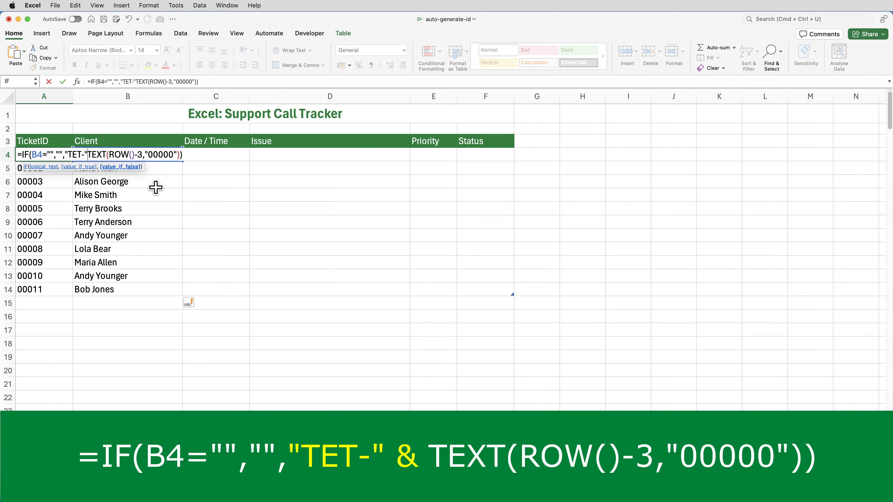
type(" &")
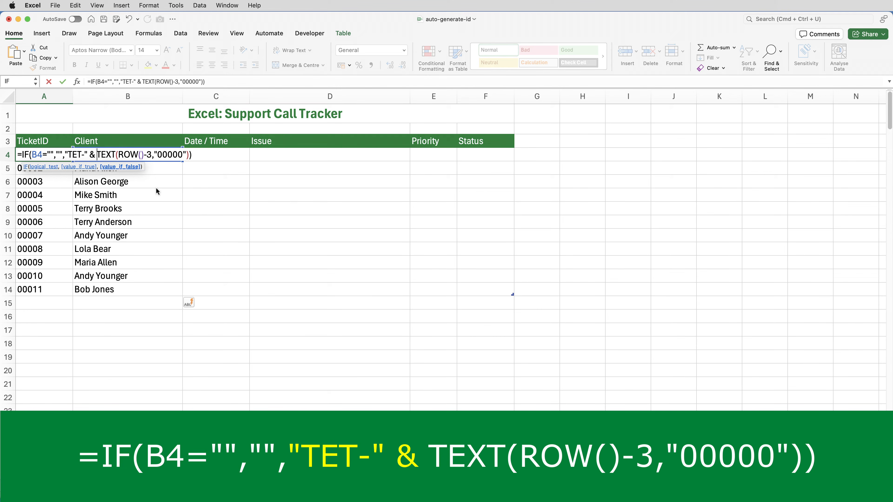
key("Return")
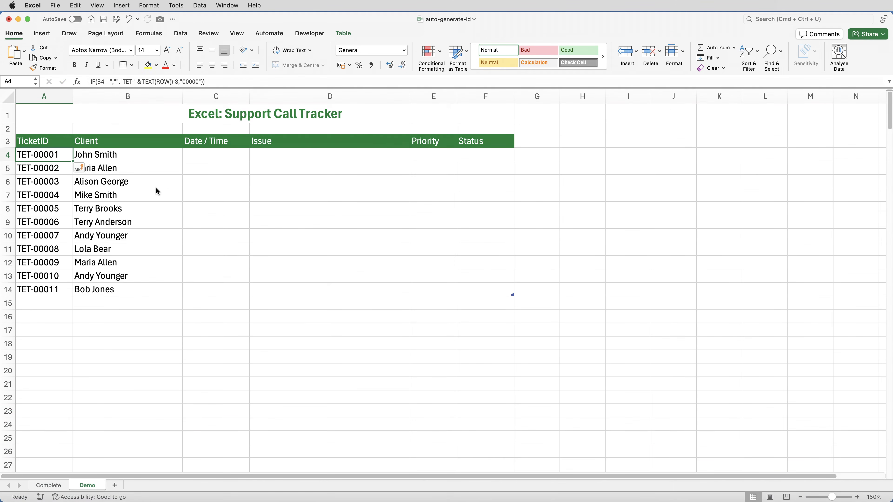